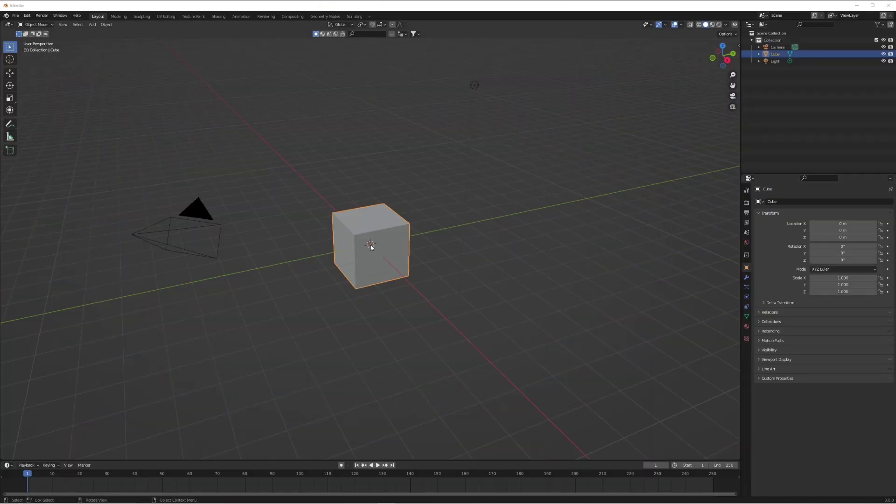
Step: Rearrange the Musgrave Texture and both Principled BSDF nodes in the node editor
scroll(371, 247, "up", 4)
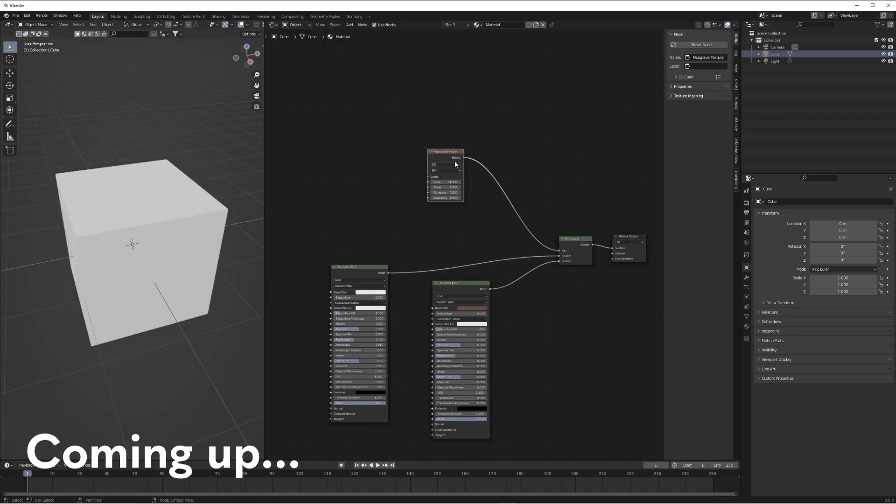
left_click_drag(455, 161, 493, 162)
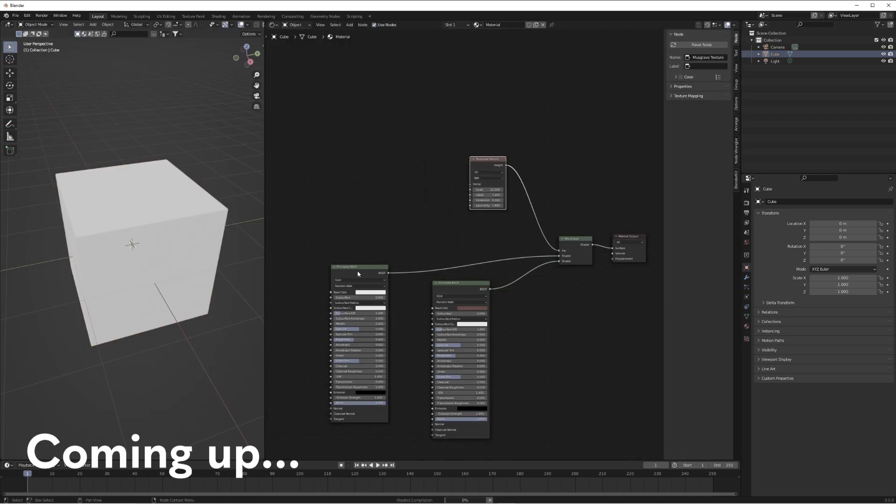
left_click_drag(357, 273, 388, 221)
scroll(556, 299, "down", 1, "ctrl")
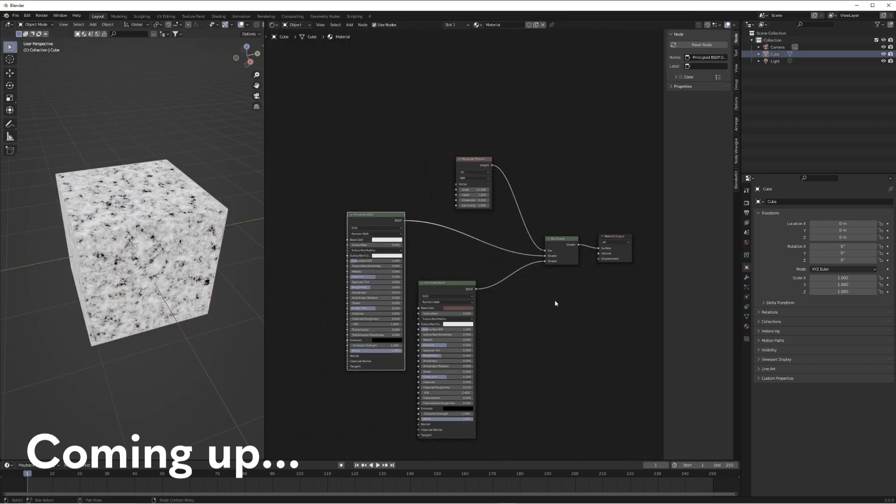
scroll(555, 299, "down", 1, "shift")
scroll(555, 300, "up", 1)
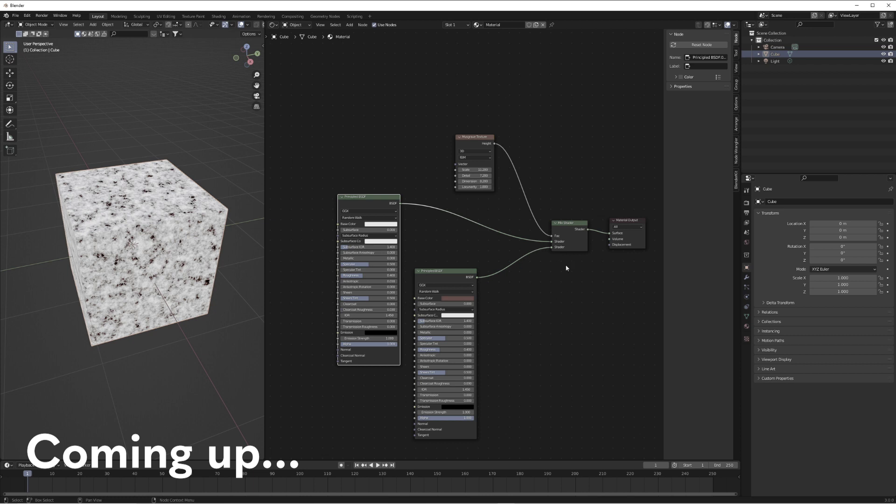
left_click_drag(443, 275, 450, 274)
Step: Select the Mix Shader and lower the Musgrave Scale from 11.200 to 7.200
left_click(555, 249)
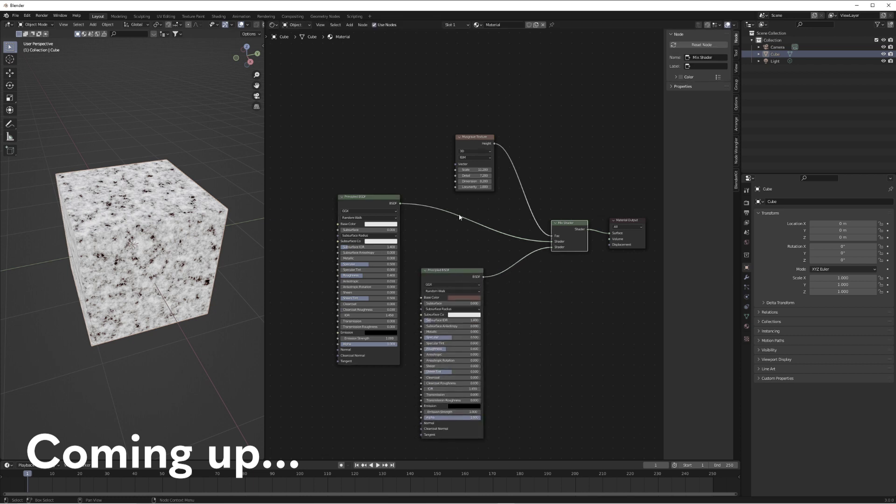
left_click(388, 202)
left_click(559, 243)
left_click_drag(472, 139, 471, 138)
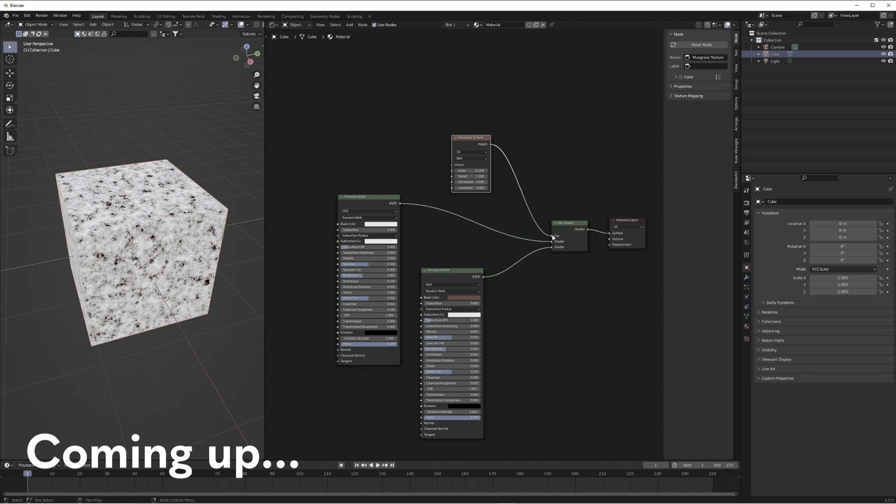
left_click_drag(472, 171, 441, 170)
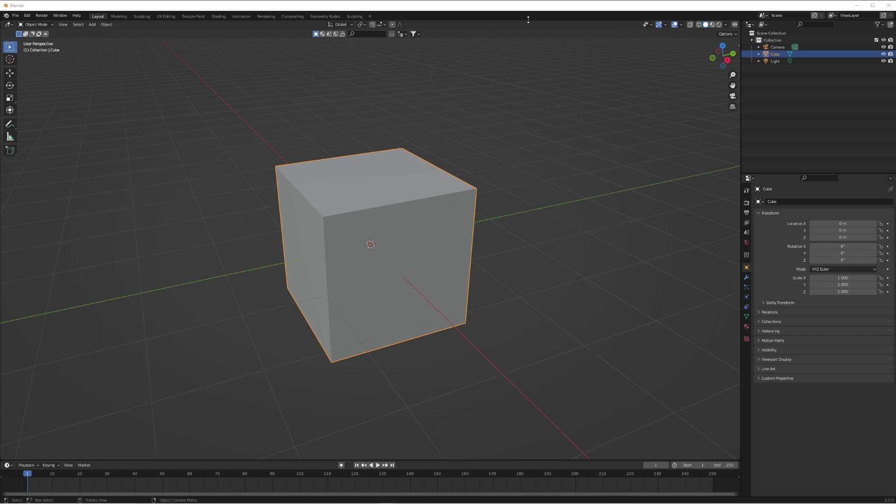
Step: Split the viewport vertically and make the right area a Shader Editor
right_click(528, 20)
left_click(524, 30)
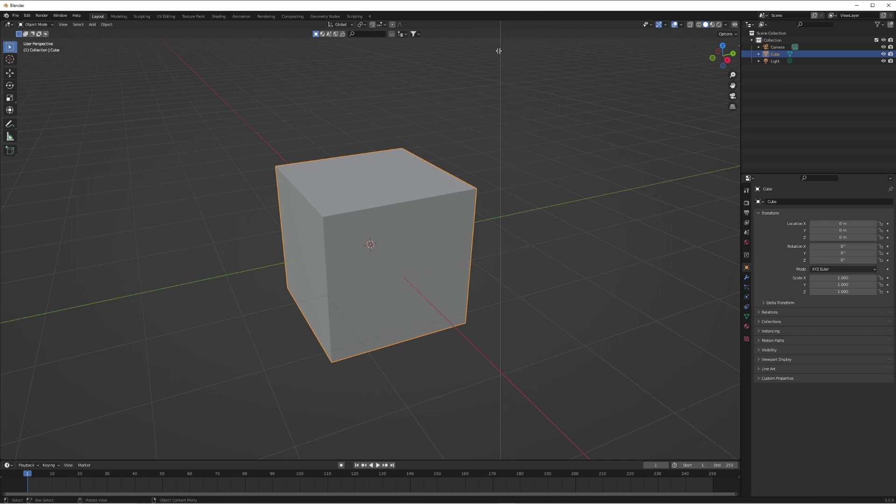
left_click(376, 52)
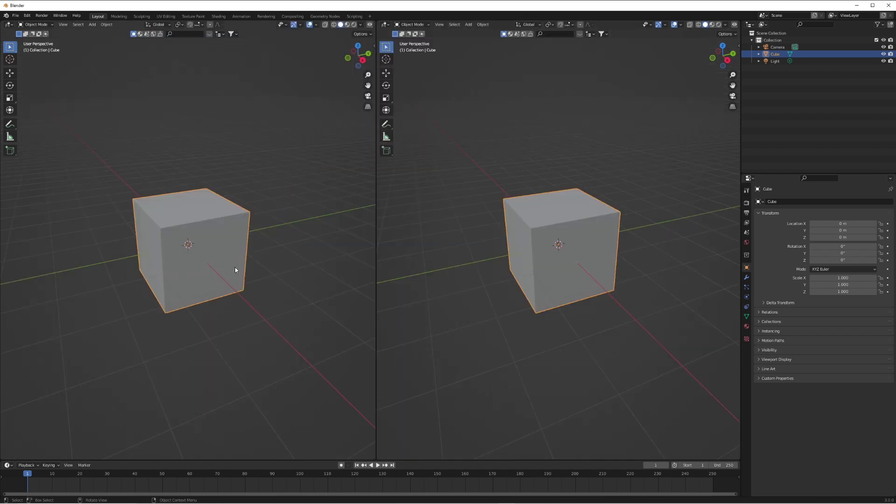
scroll(236, 269, "up", 2)
left_click(385, 26)
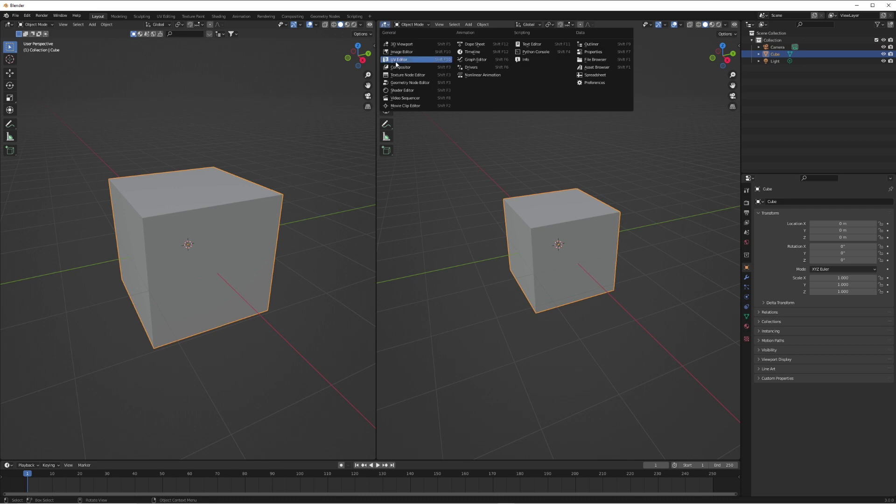
left_click(406, 91)
Step: Move the Material Output node further right of the Principled BSDF
scroll(540, 255, "up", 1)
middle_click_drag(553, 304, 553, 290)
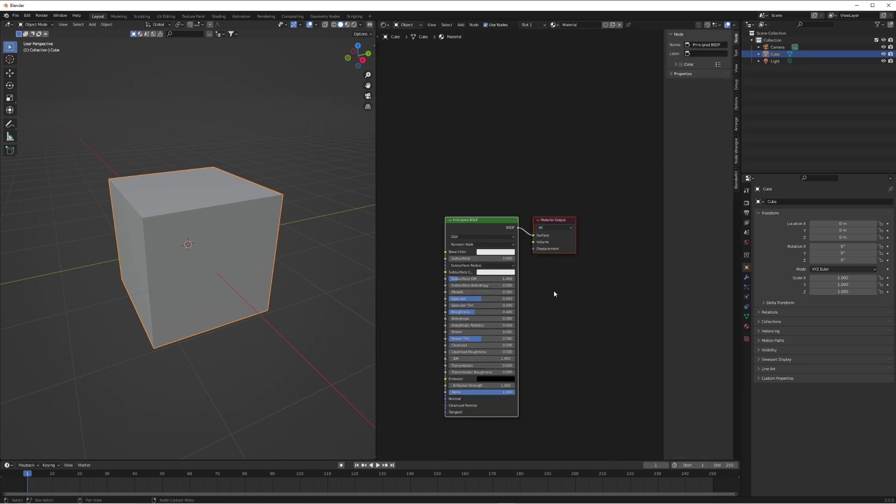
left_click(555, 289)
left_click_drag(570, 227, 634, 234)
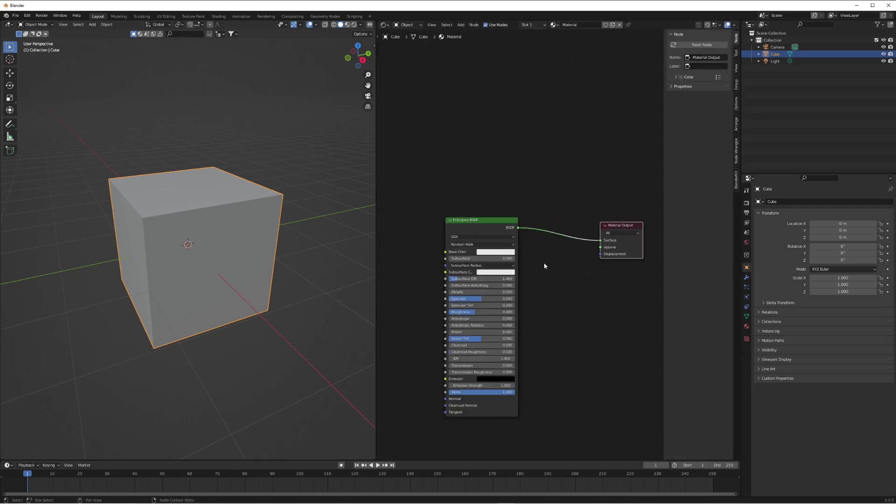
scroll(544, 262, "down", 1)
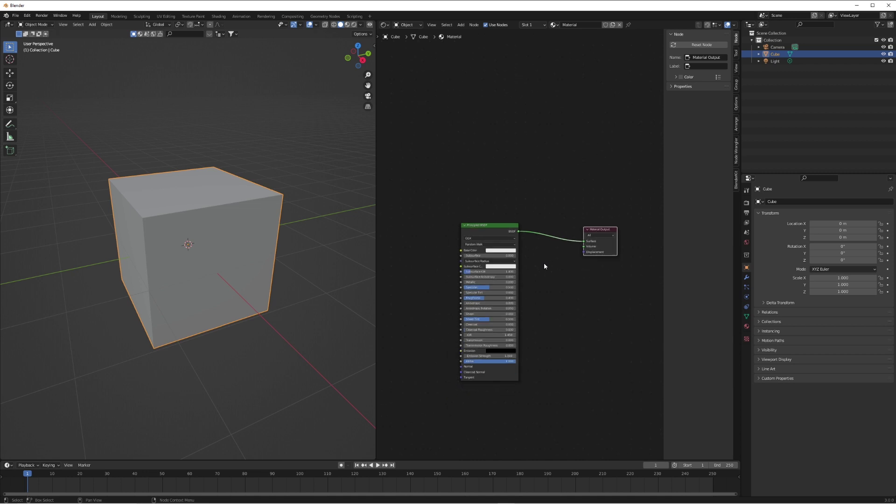
Step: Set the Principled BSDF base colour to red and switch the viewport to Material Preview
left_click(501, 252)
left_click(505, 213)
key("z")
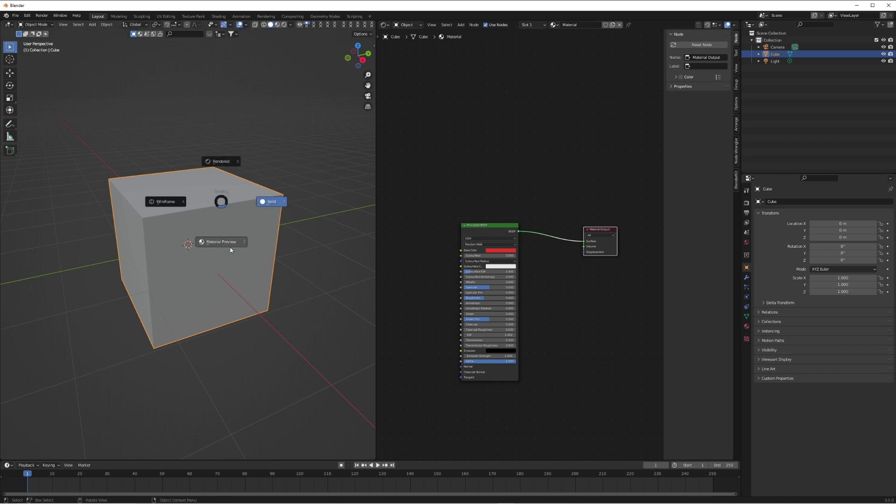
left_click(230, 247)
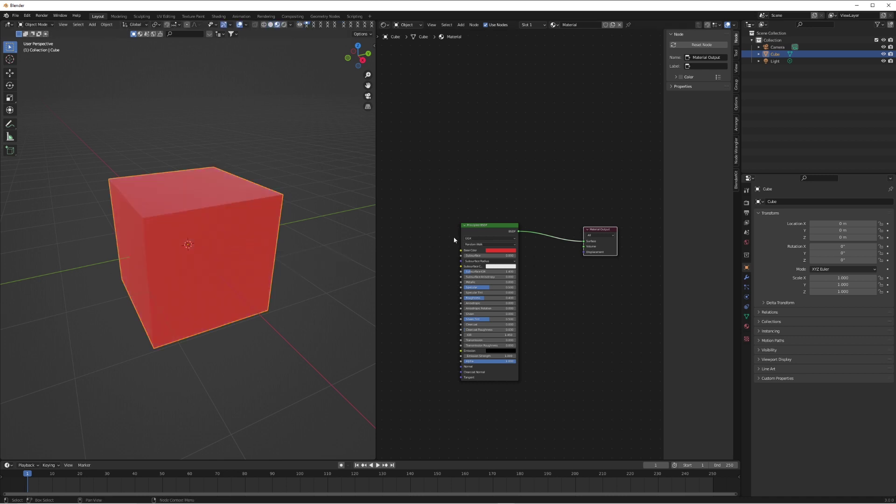
left_click(480, 235)
Step: Duplicate the Principled BSDF above with a blue base colour, keeping the red one on Surface
key("shift+d")
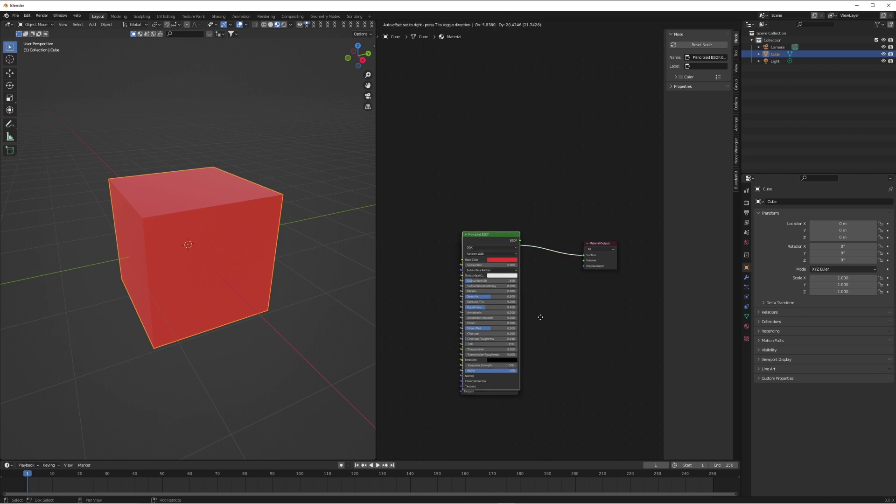
left_click(537, 156)
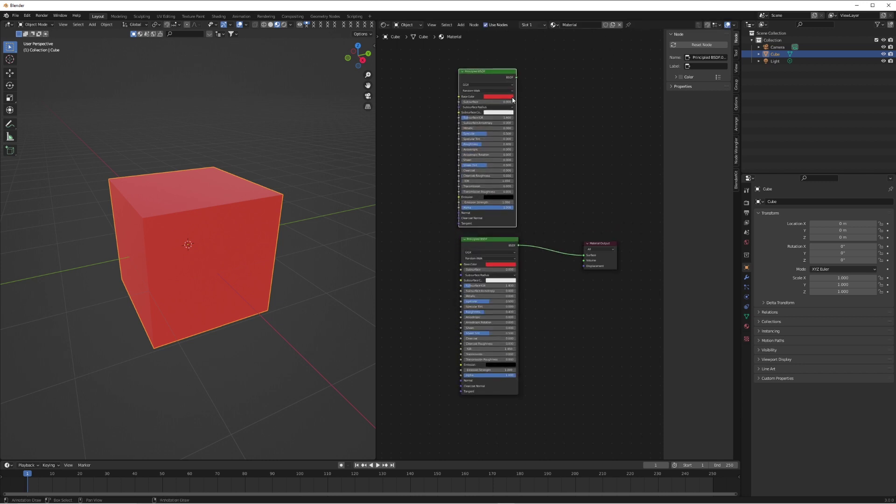
left_click(512, 97)
left_click(510, 32)
left_click_drag(515, 78, 584, 259)
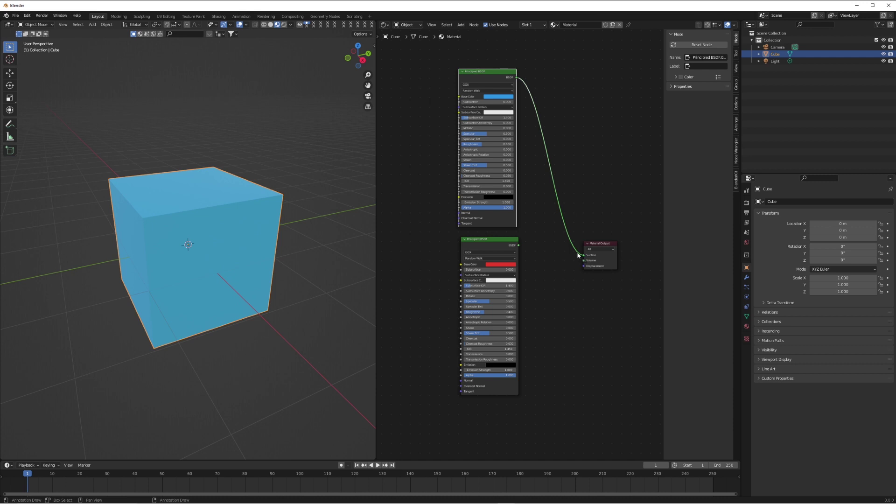
left_click_drag(518, 245, 583, 255)
Step: Add a Mix Shader node near the Material Output
key("shift+a")
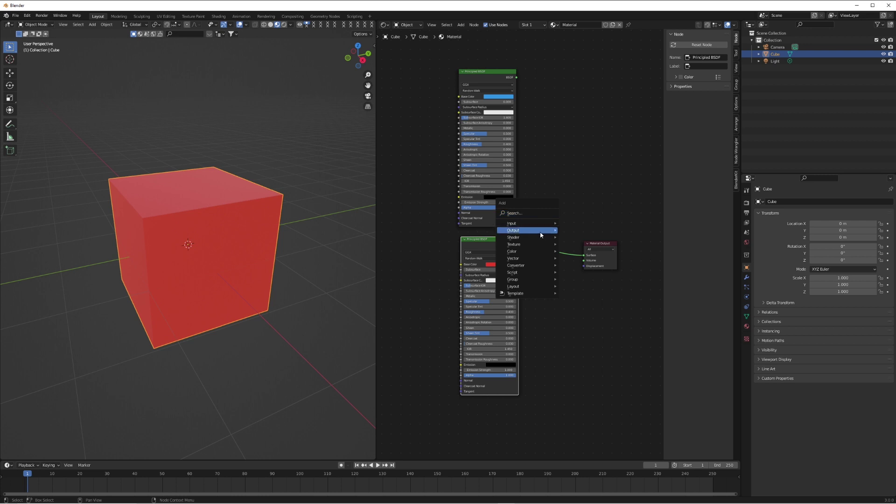
mouse_move(547, 238)
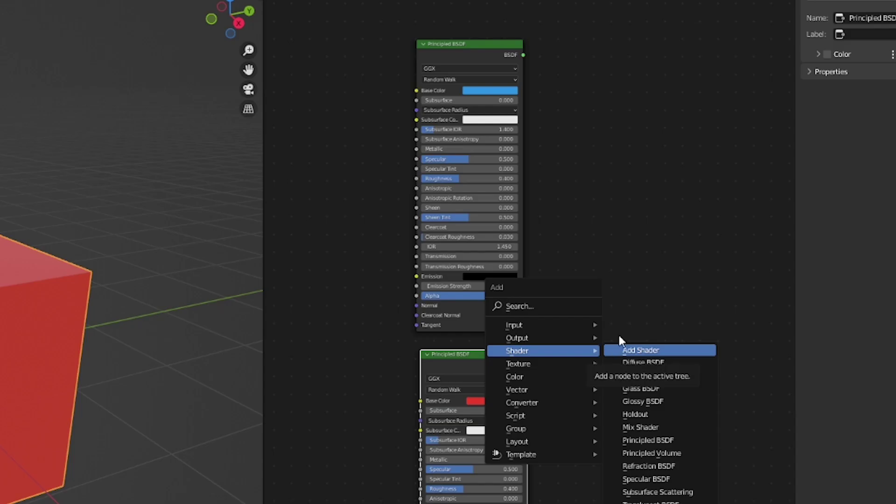
scroll(693, 287, "up", 1, "shift")
key("shift+a")
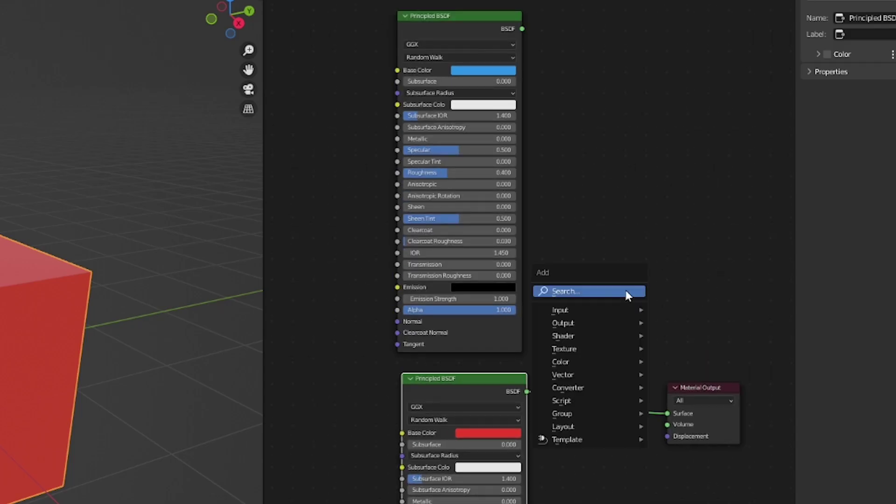
mouse_move(644, 336)
left_click(686, 412)
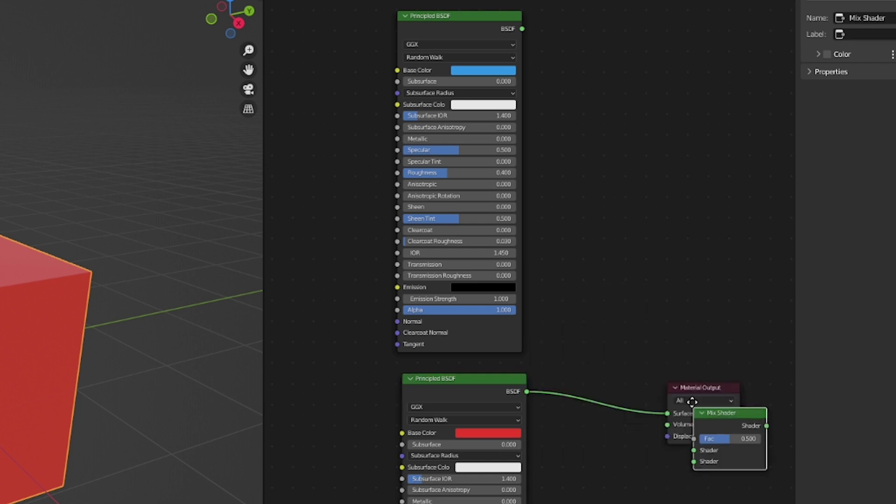
left_click(598, 324)
Step: Wire both Principled BSDFs into the Mix Shader and its output to Surface
left_click_drag(527, 391, 597, 376)
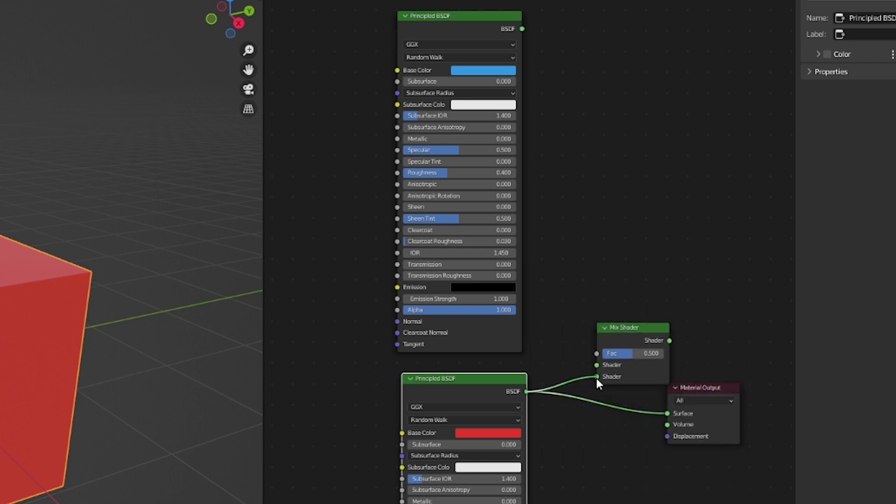
left_click_drag(522, 29, 606, 364)
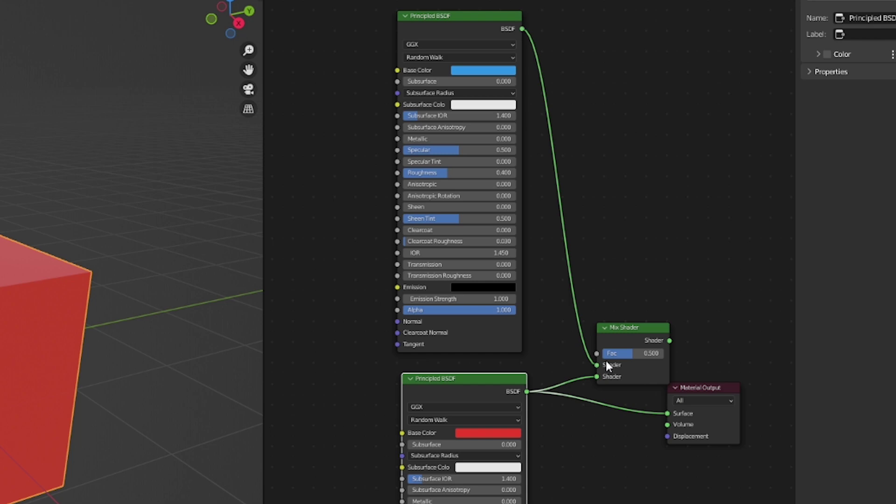
left_click_drag(670, 341, 623, 349)
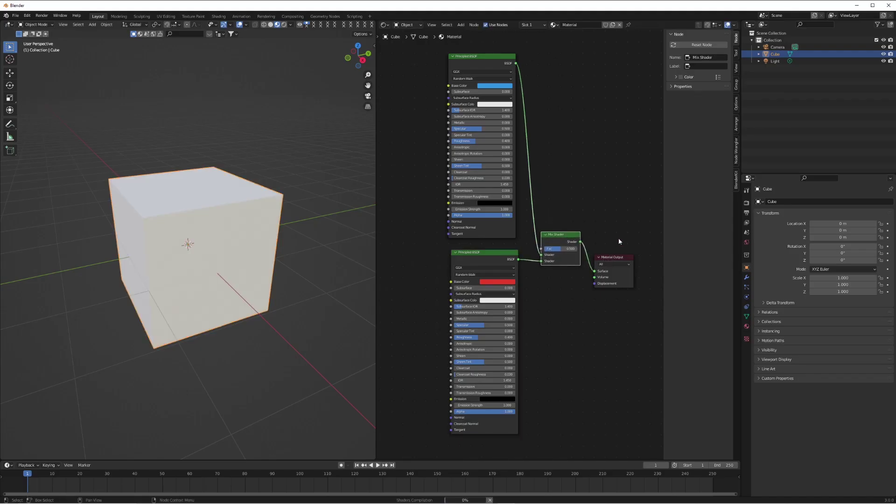
Step: Adjust the Mix Shader Fac until the cube shows a pinkish red blend, viewed from above
left_click_drag(608, 276, 617, 235)
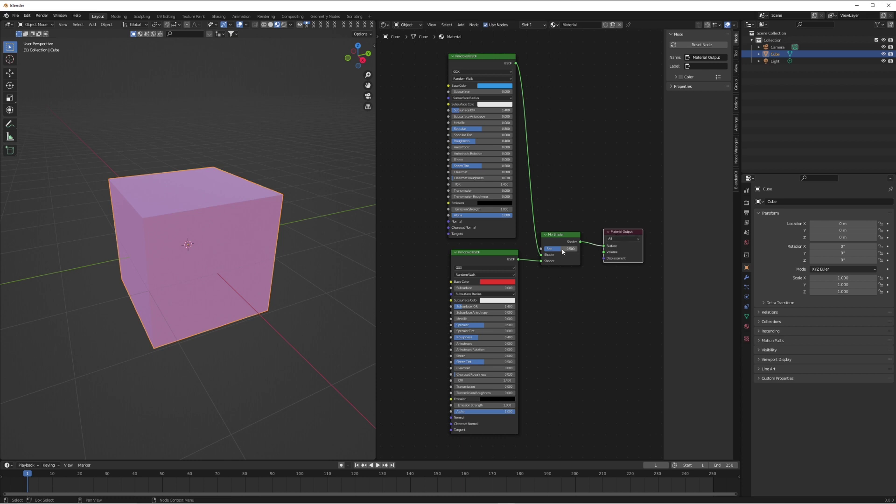
left_click_drag(562, 251, 571, 251)
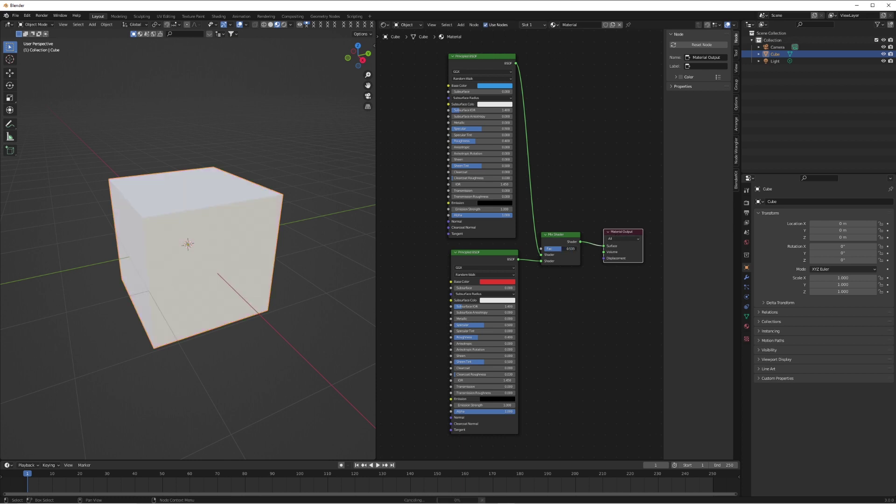
mouse_move(555, 248)
left_mouse_down()
mouse_move(546, 248)
mouse_move(577, 248)
mouse_move(558, 248)
left_mouse_up()
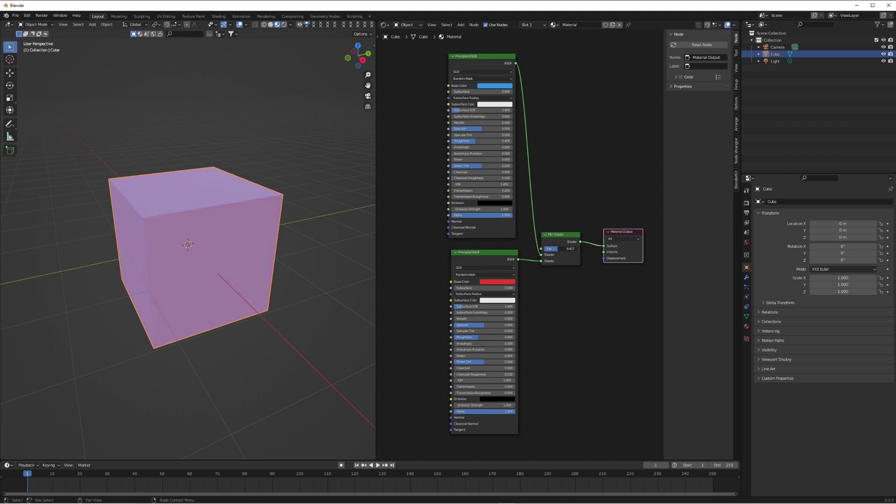
mouse_move(559, 248)
left_mouse_down()
mouse_move(544, 248)
mouse_move(572, 248)
left_mouse_up()
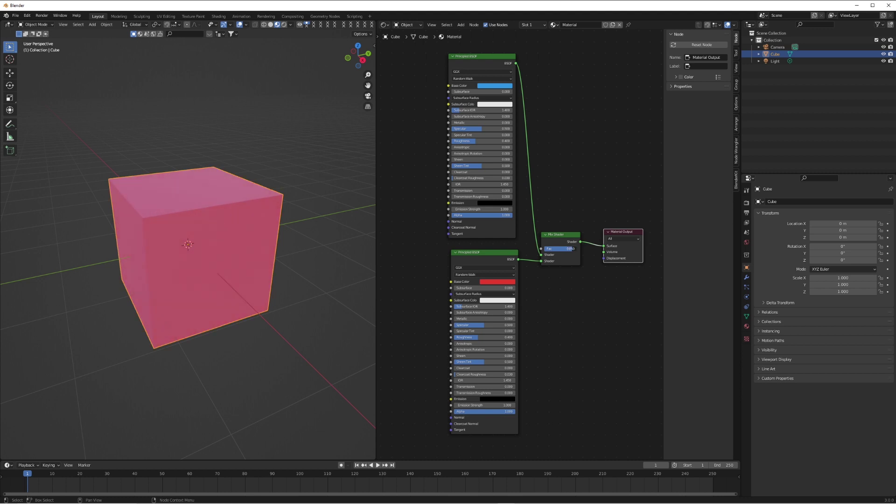
middle_click_drag(260, 228, 241, 237)
scroll(242, 237, "up", 2)
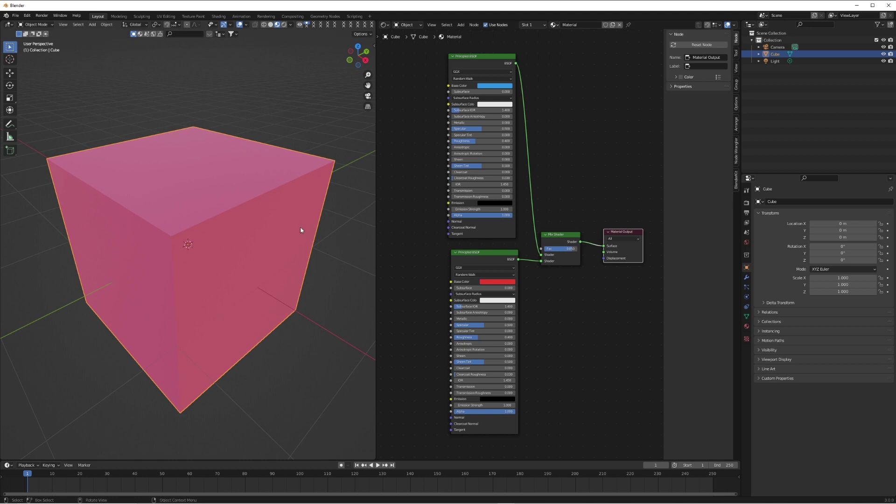
Step: Make the upper base colour white, set Mix Fac to 0, and turn the lower colour orange
left_click(501, 87)
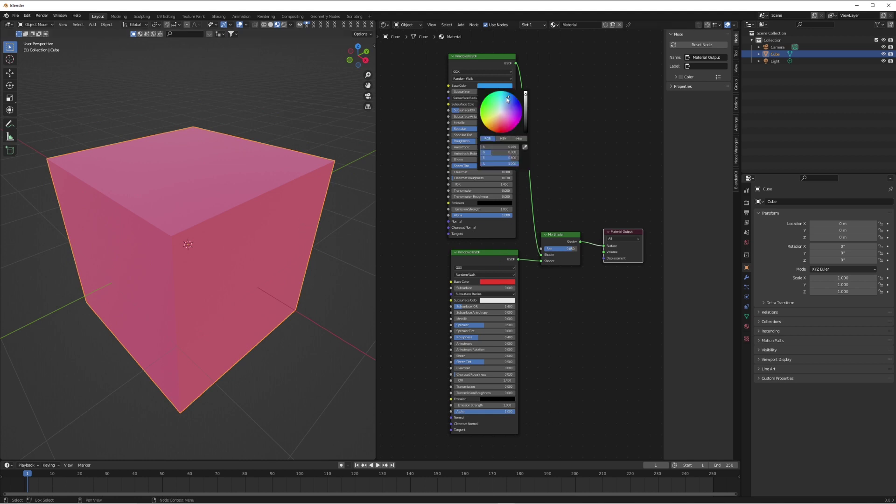
left_click(501, 111)
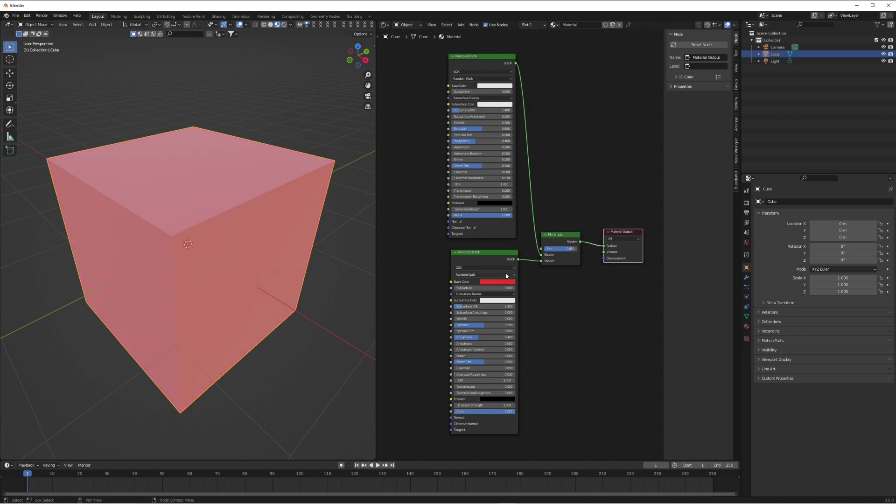
left_click_drag(560, 254, 521, 254)
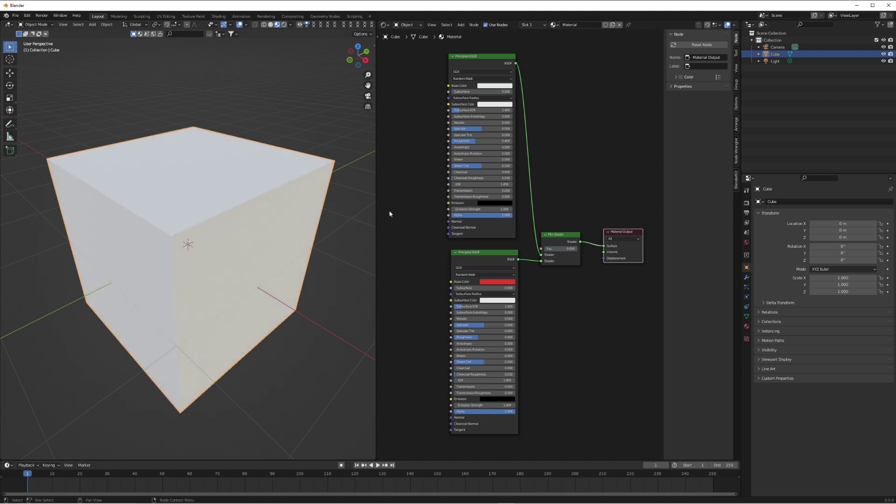
left_click(508, 283)
left_click(499, 238)
Step: Darken the lower base colour to brown and add a Musgrave Texture above the mix
left_click(528, 224)
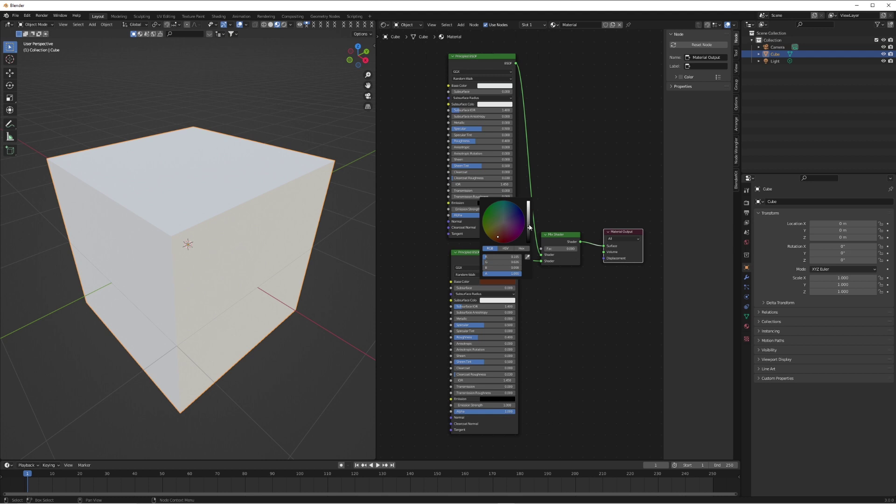
scroll(544, 265, "down", 2)
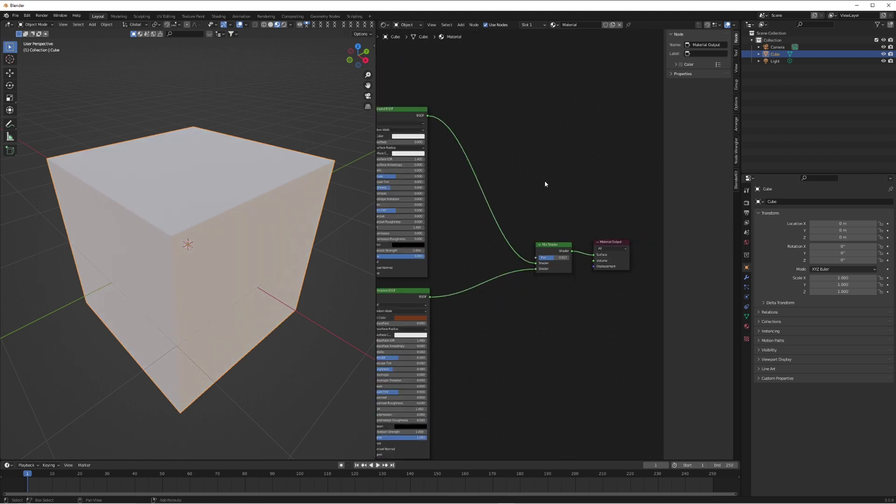
key("shift+a")
mouse_move(544, 184)
mouse_move(511, 188)
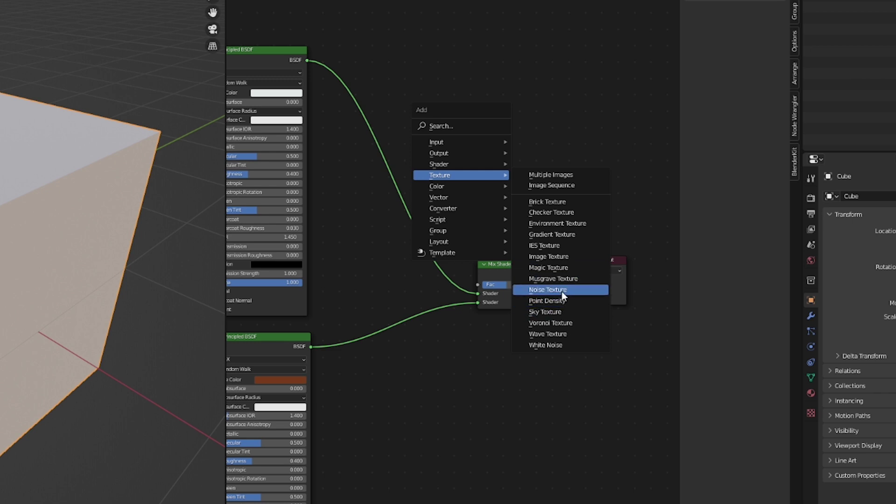
left_click(553, 278)
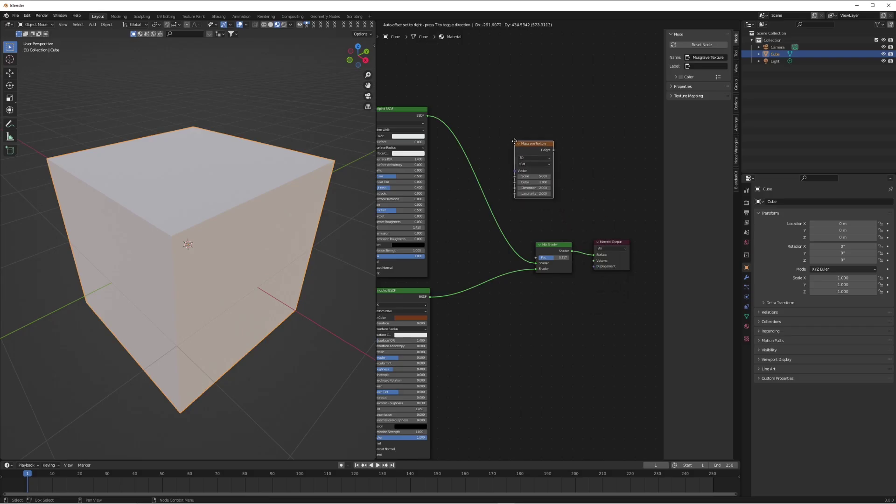
left_click(504, 146)
scroll(562, 188, "up", 2)
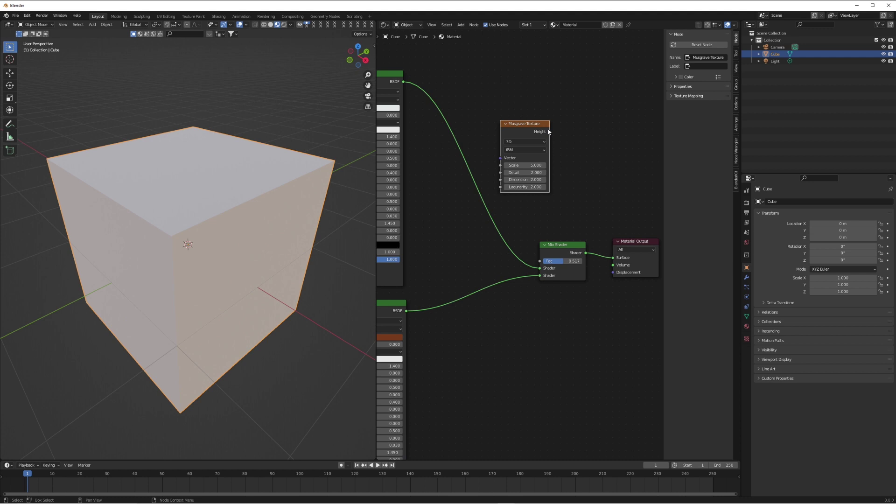
Step: Link Musgrave Height to the Mix Shader Fac and tidy the node layout
left_click_drag(551, 123, 540, 263)
mouse_move(521, 158)
left_mouse_down()
mouse_move(541, 159)
mouse_move(533, 159)
left_mouse_up()
scroll(534, 208, "down", 2)
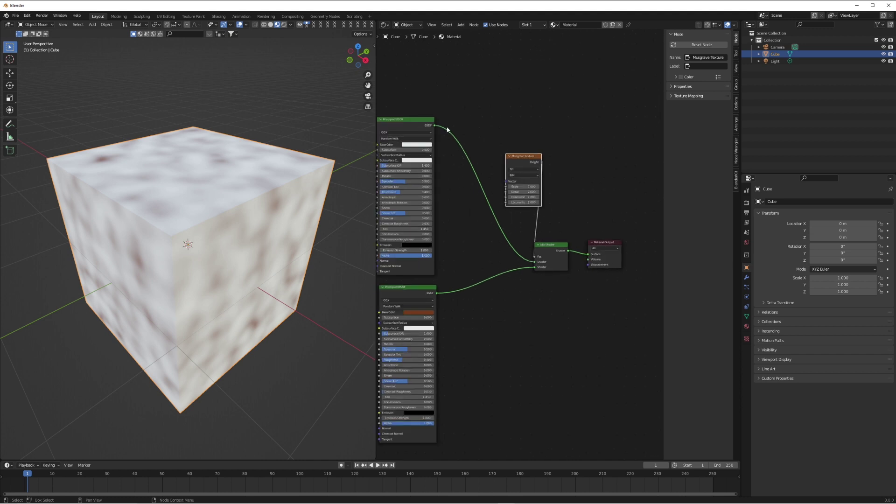
scroll(473, 203, "down", 1)
left_click_drag(464, 148, 411, 235)
scroll(519, 240, "up", 5)
left_click_drag(560, 149, 524, 170)
Step: Insert a ColorRamp on the Musgrave Height–Fac link and pull its stops closer together
key("shift+a")
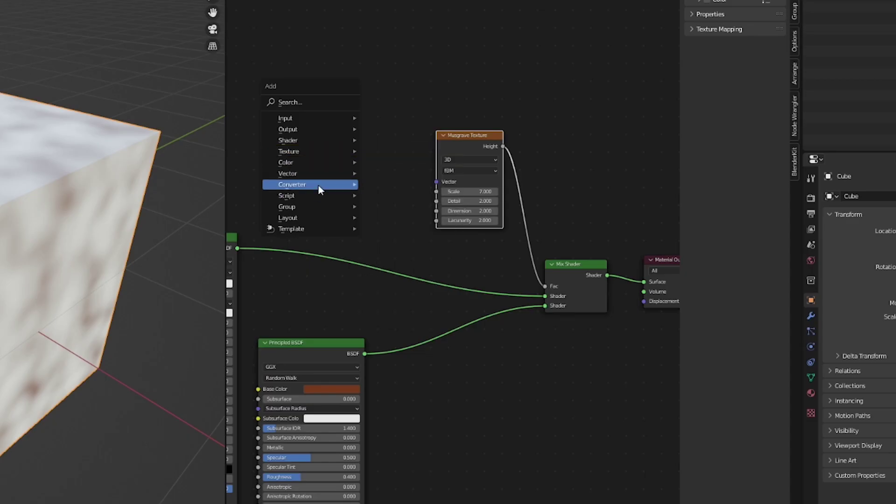
mouse_move(318, 184)
left_click(385, 182)
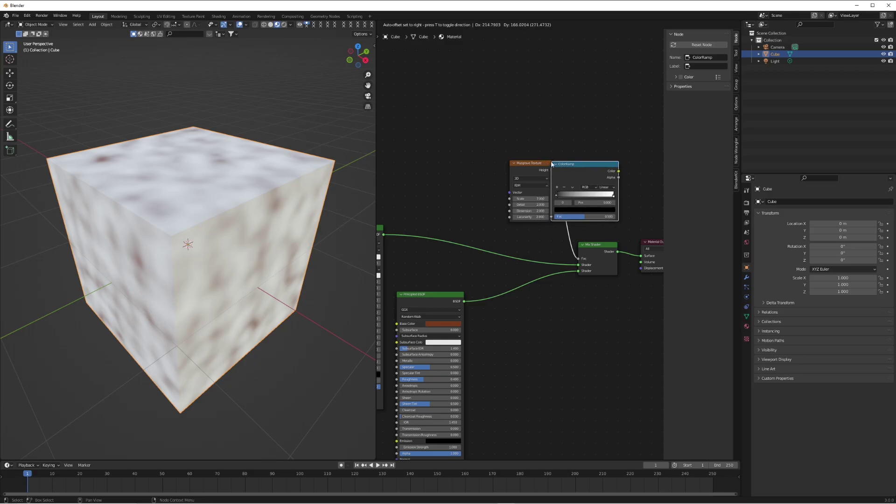
left_click(537, 124)
scroll(569, 251, "down", 7, "ctrl")
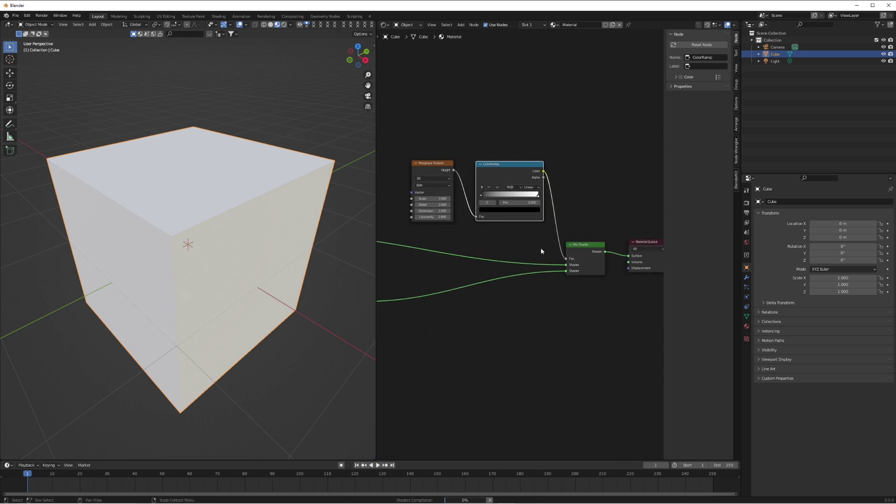
scroll(534, 242, "up", 1)
scroll(527, 242, "left", 1, "ctrl")
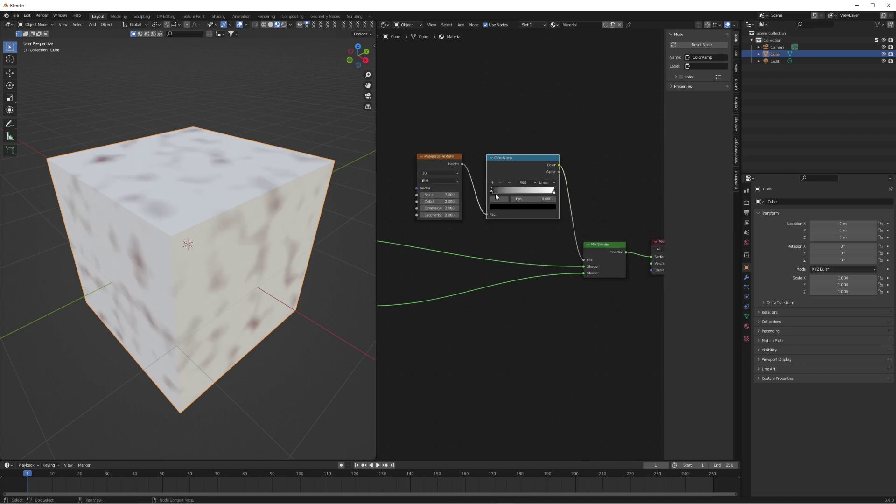
left_click_drag(492, 190, 513, 193)
Step: Increase Musgrave detail and lower its Lacunarity, checking the cube's top face
scroll(174, 200, "up", 4)
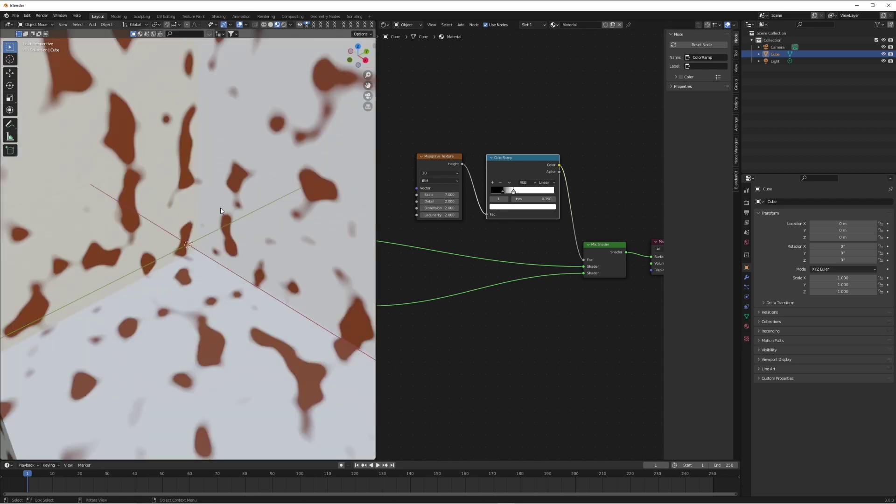
scroll(226, 213, "down", 3)
mouse_move(438, 195)
left_mouse_down()
mouse_move(469, 201)
mouse_move(430, 208)
left_mouse_up()
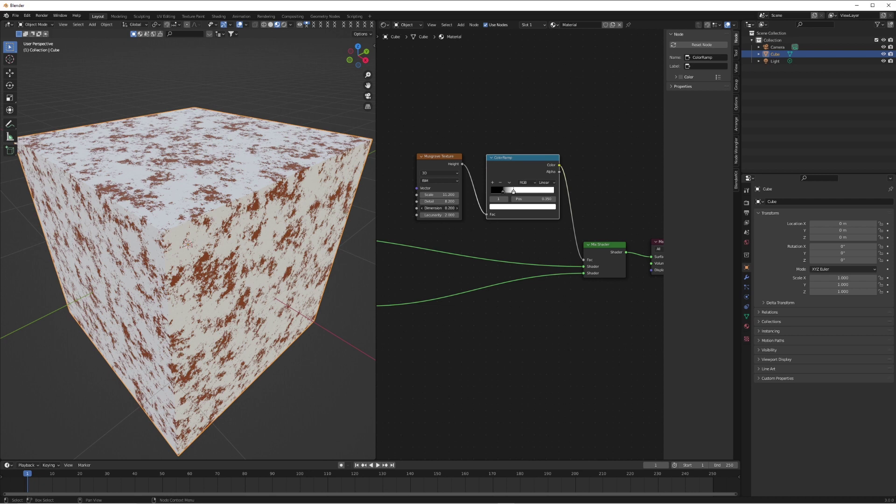
middle_click_drag(200, 168, 255, 167)
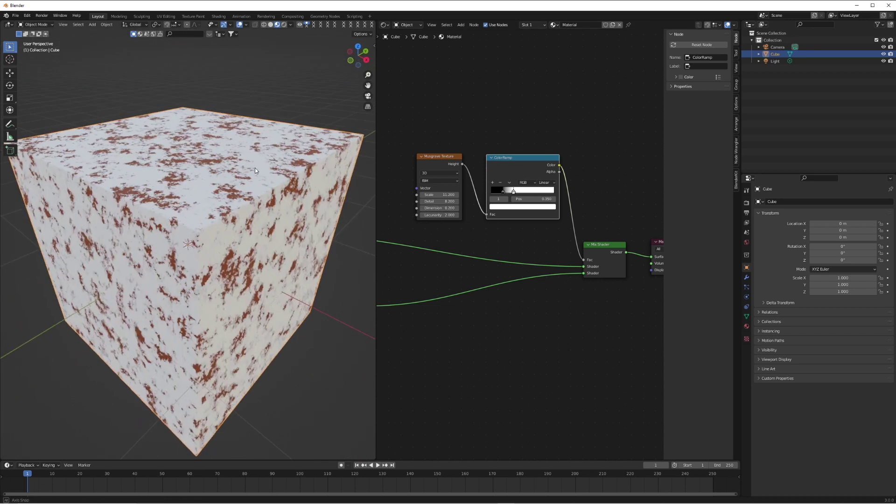
mouse_move(438, 215)
left_mouse_down()
mouse_move(421, 215)
mouse_move(436, 215)
left_mouse_up()
scroll(446, 243, "up", 9, "ctrl")
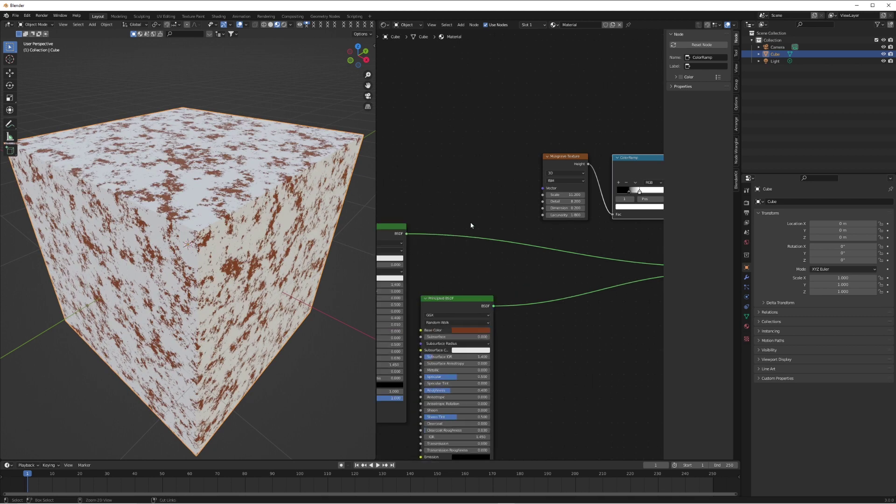
Step: Add Texture Coordinate and Mapping nodes to the Musgrave with Ctrl+T and select Mapping
left_click_drag(554, 161, 555, 139)
key("ctrl+t")
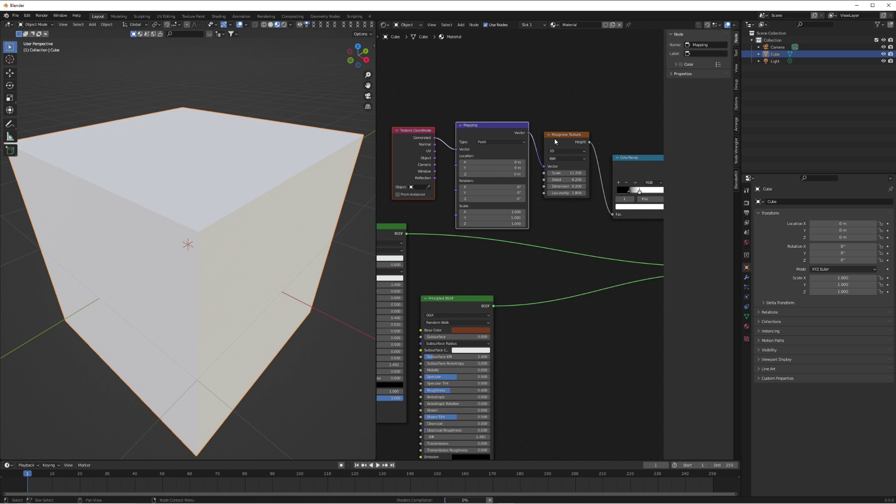
scroll(549, 232, "down", 4)
scroll(550, 232, "up", 3)
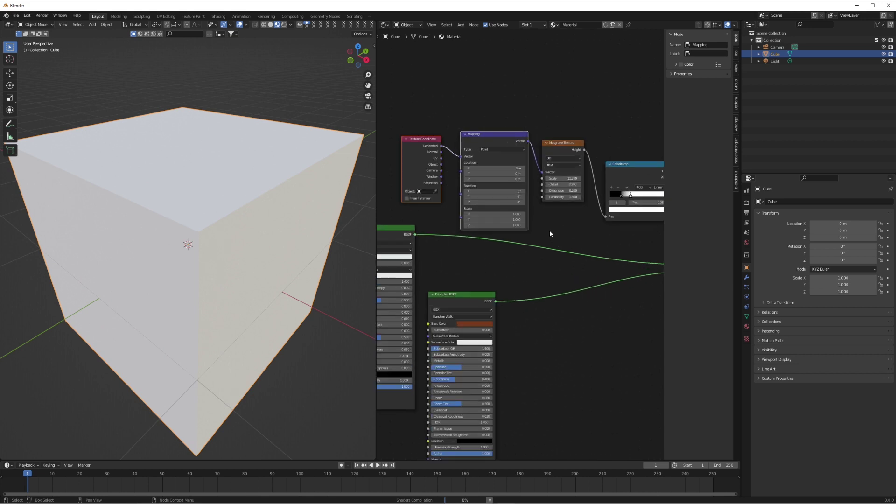
scroll(559, 232, "up", 3, "shift")
left_click_drag(502, 136, 404, 181)
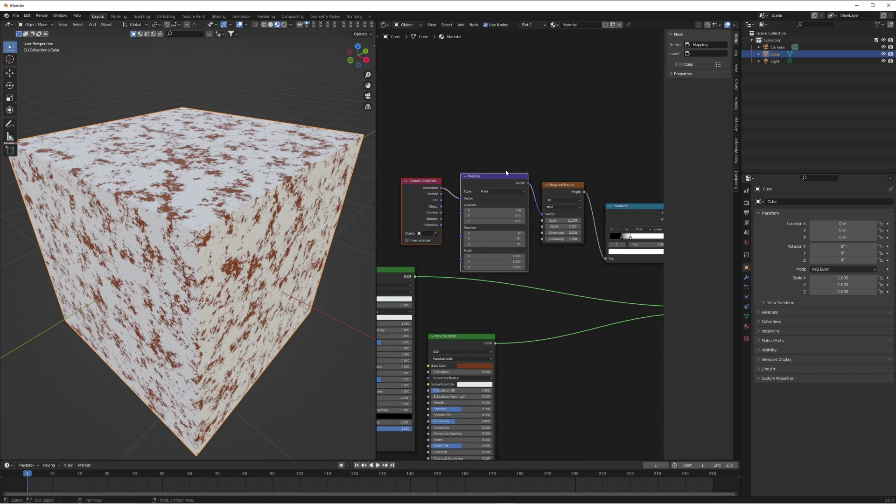
Step: Try Mapping Z rotation, X scale and X location, undoing the rotation and scale changes
scroll(513, 242, "up", 2)
left_click_drag(475, 244, 450, 229)
key("ctrl+z")
key("ctrl+z")
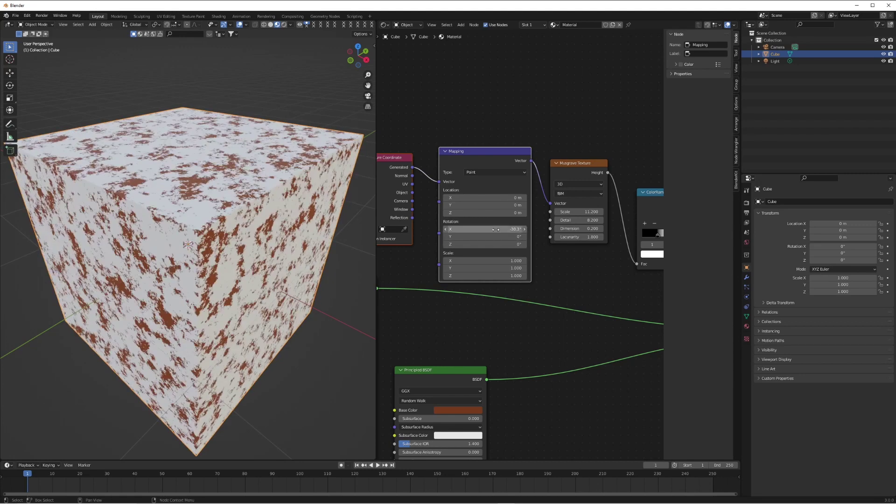
key("Escape")
mouse_move(485, 260)
left_mouse_down()
mouse_move(462, 260)
mouse_move(479, 260)
left_mouse_up()
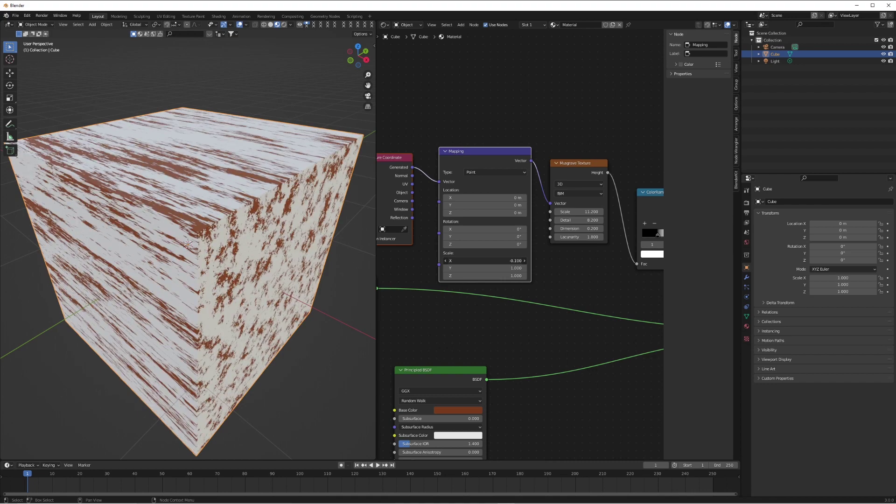
key("ctrl+z")
left_click_drag(483, 198, 480, 205)
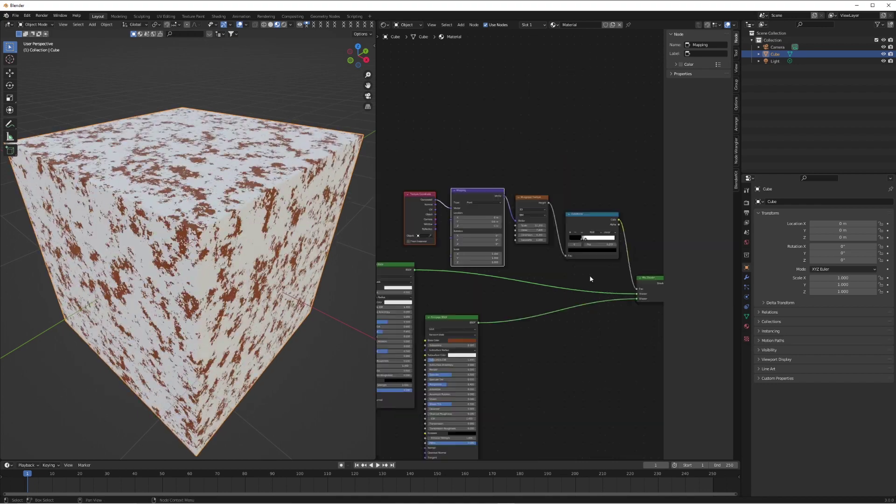
Step: Rearrange the ColorRamp stops, sliding the white stop right past the dark one and the dark stop far left
scroll(586, 245, "up", 2)
mouse_move(590, 238)
left_mouse_down()
mouse_move(614, 239)
mouse_move(605, 239)
left_mouse_up()
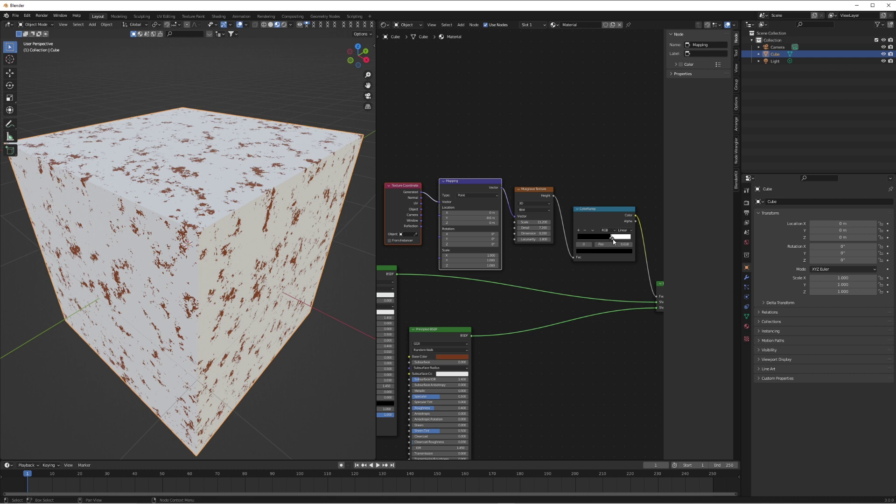
mouse_move(613, 241)
left_mouse_down()
mouse_move(627, 240)
mouse_move(620, 239)
left_mouse_up()
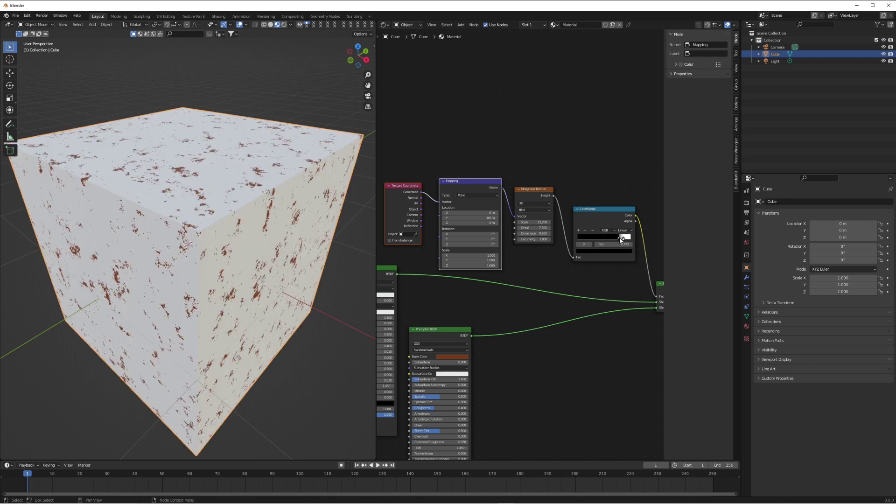
left_click_drag(622, 239, 578, 242)
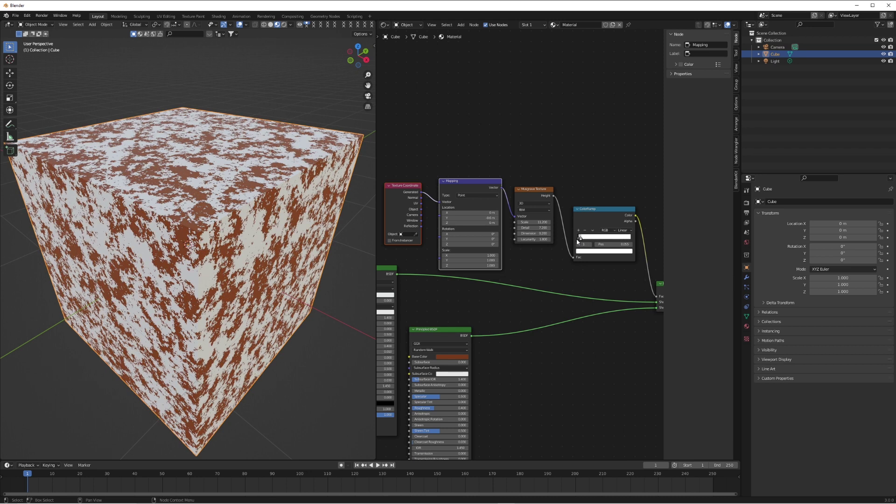
Step: Adjust the ramp stop colours, dimming one toward grey and back to white, then reopen the black stop's colour
left_click(613, 253)
mouse_move(620, 178)
left_mouse_down()
mouse_move(621, 193)
mouse_move(620, 176)
left_mouse_up()
left_click_drag(581, 239, 597, 240)
left_click(579, 239)
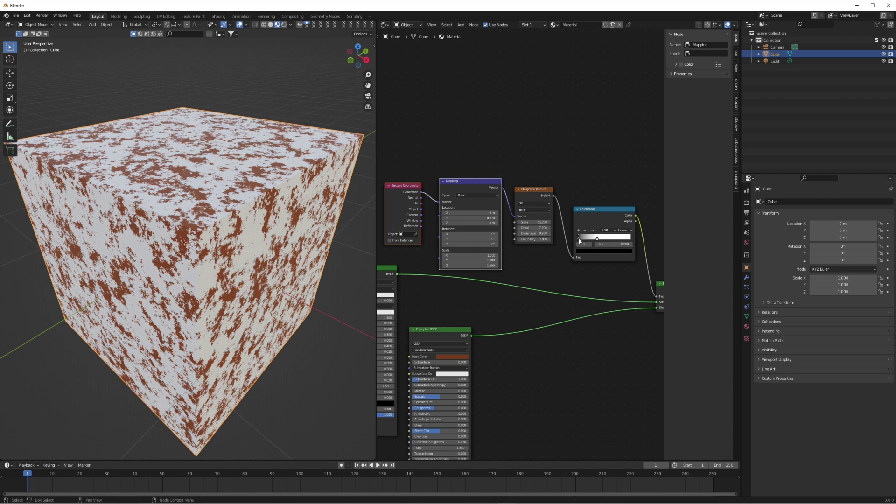
left_click(589, 255)
left_click(595, 252)
left_click(596, 252)
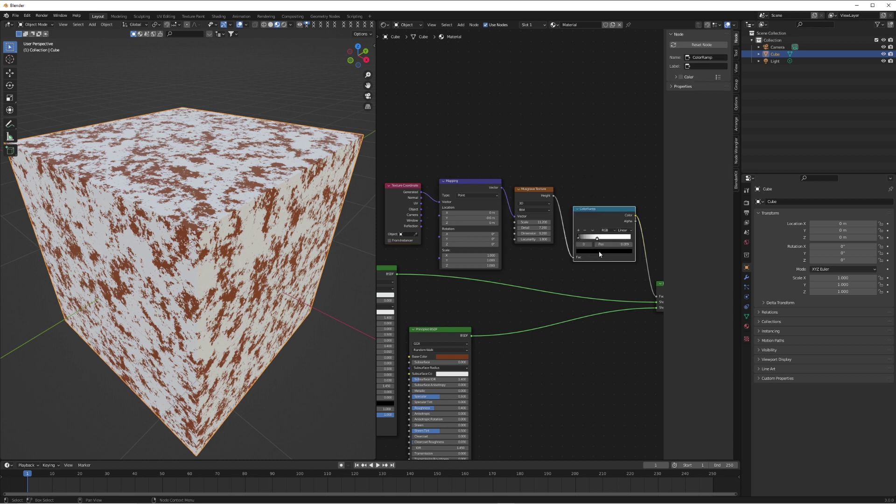
left_click(599, 254)
Step: Change the selected ColorRamp stop's colour from black to white
left_click_drag(621, 213, 621, 181)
scroll(221, 247, "down", 5)
mouse_move(220, 248)
middle_mouse_down()
mouse_move(158, 245)
mouse_move(205, 239)
middle_mouse_up()
scroll(486, 294, "down", 5)
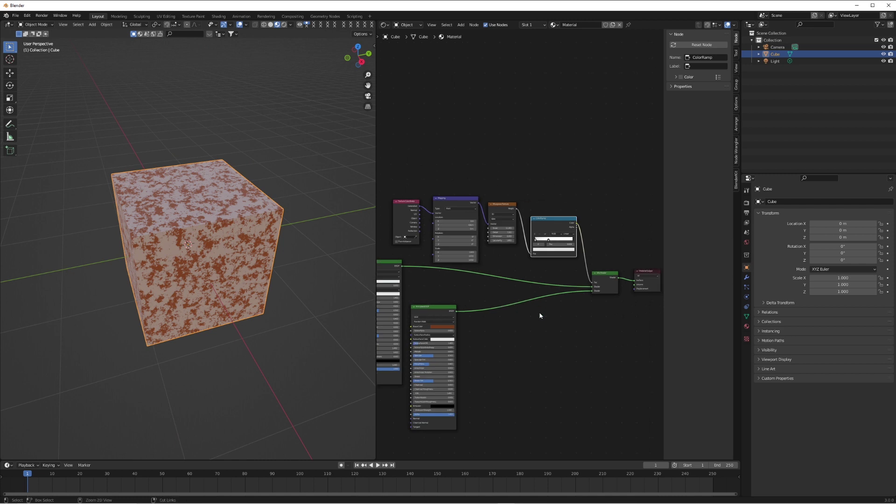
scroll(510, 292, "up", 1, "ctrl")
Step: Move the white stop to the ramp's far right end and set the left stop's colour to black
left_click_drag(558, 241, 581, 240)
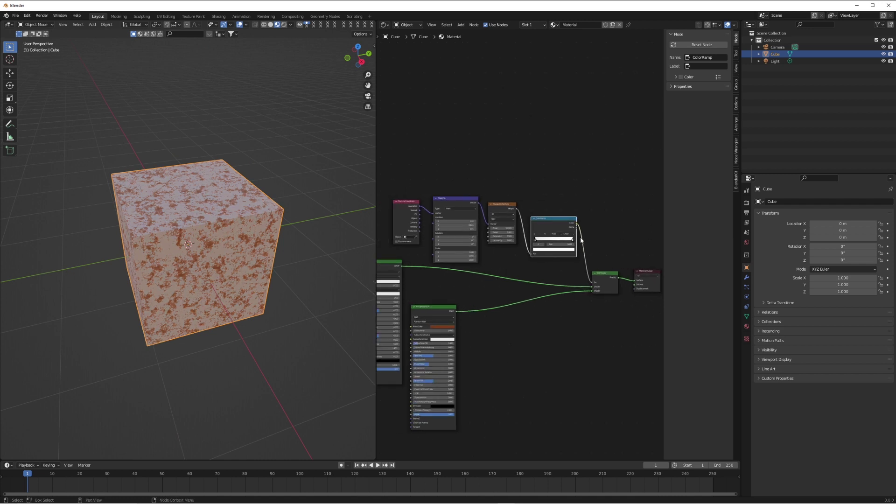
left_click(536, 241)
left_click(545, 250)
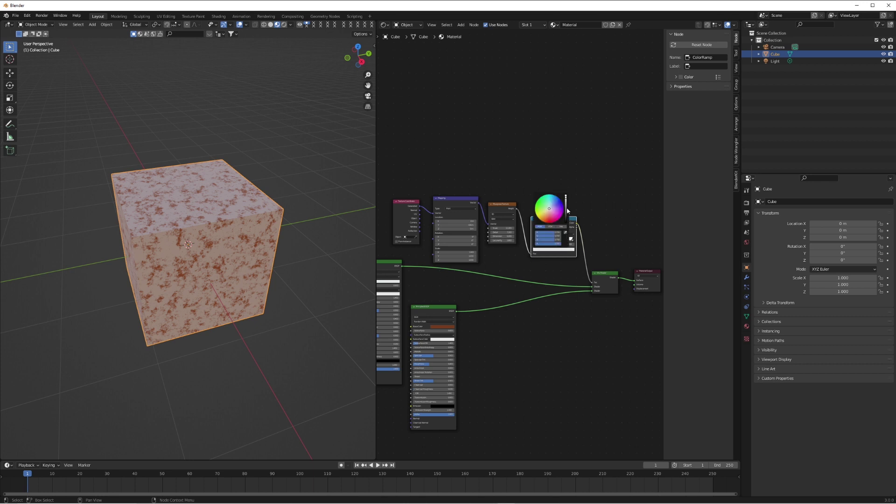
left_click_drag(566, 211, 566, 228)
scroll(542, 315, "down", 4)
scroll(542, 314, "up", 2, "ctrl")
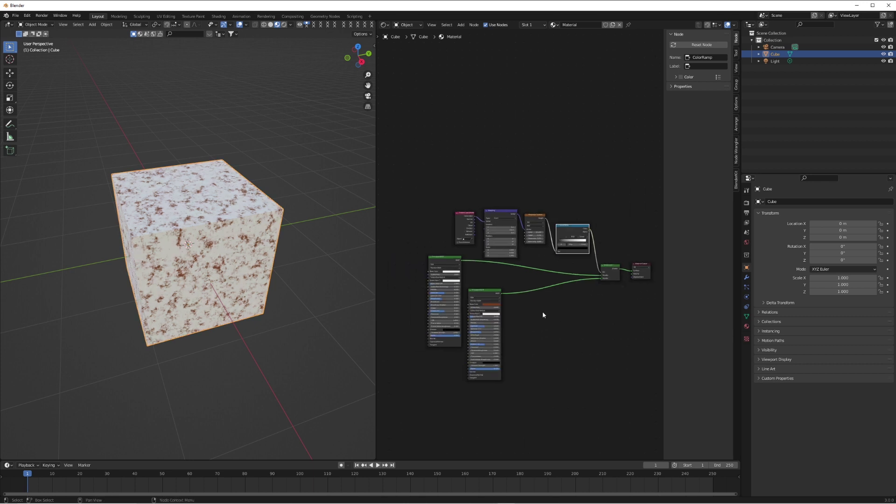
Step: Tidy the node layout, then drag the Musgrave Texture Scale down from 11.200 to 4.700
scroll(517, 310, "up", 2)
left_click(498, 309)
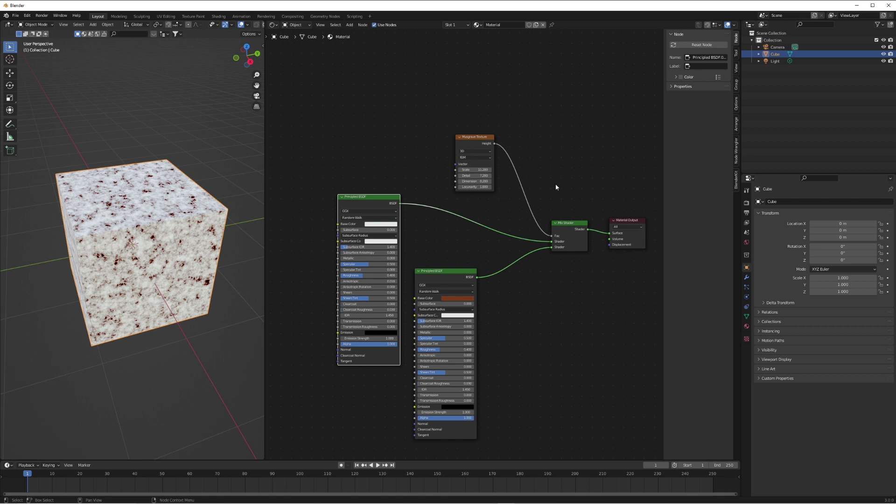
left_click_drag(447, 273, 453, 272)
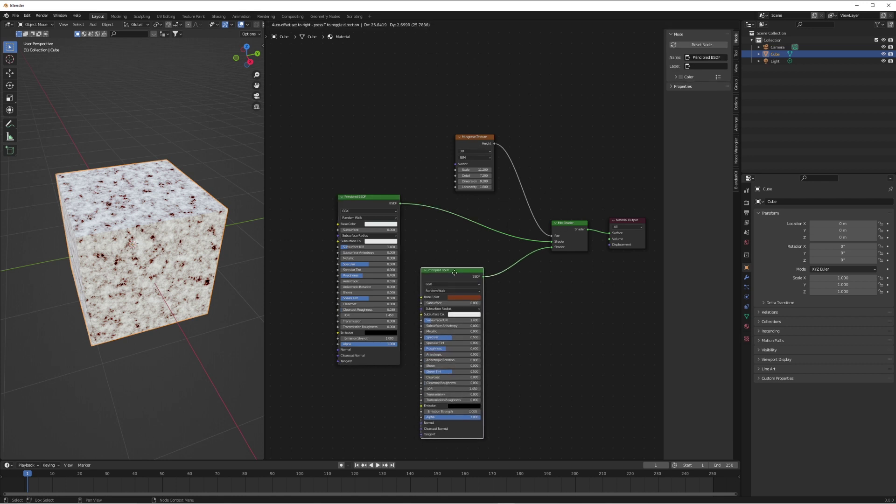
left_click(555, 248)
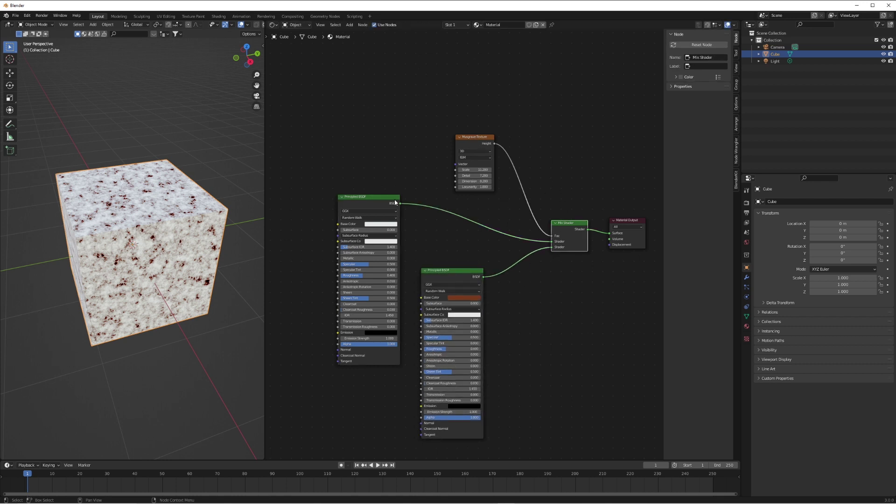
left_click(389, 201)
left_click(559, 243)
left_click_drag(472, 139, 468, 139)
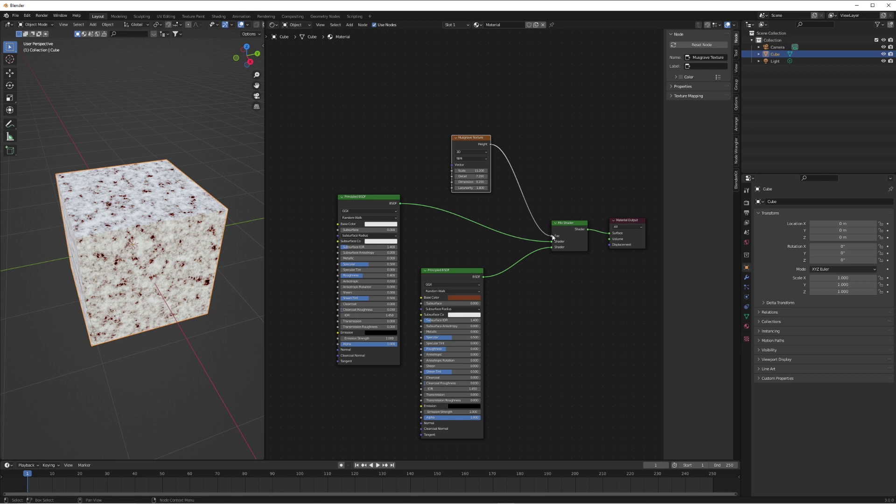
left_click_drag(468, 170, 441, 170)
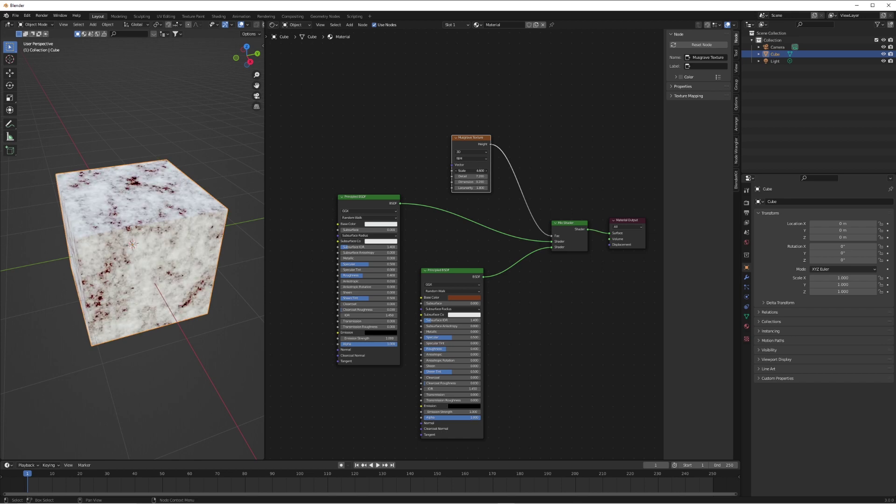